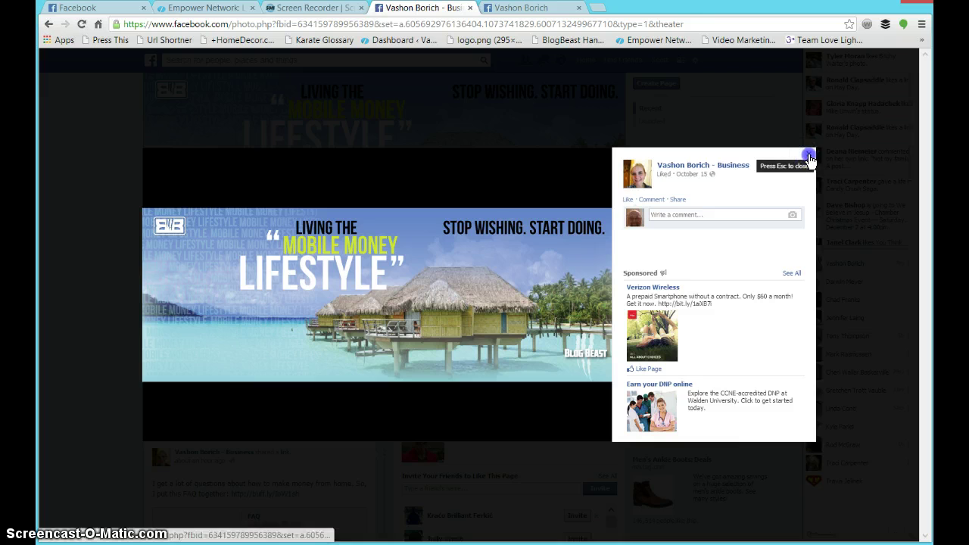
Step: Close the cover photo and compare the example business page with the same person's personal profile
click(806, 156)
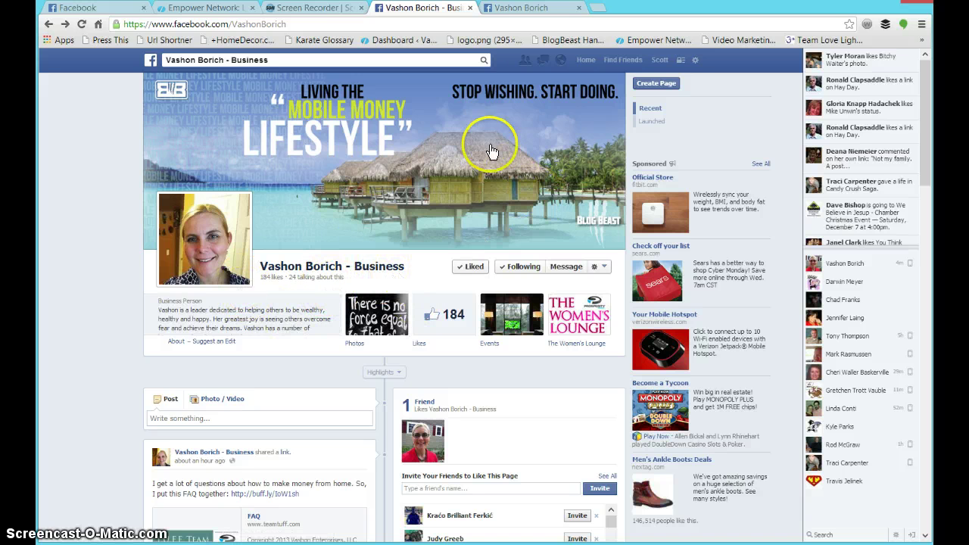
click(528, 11)
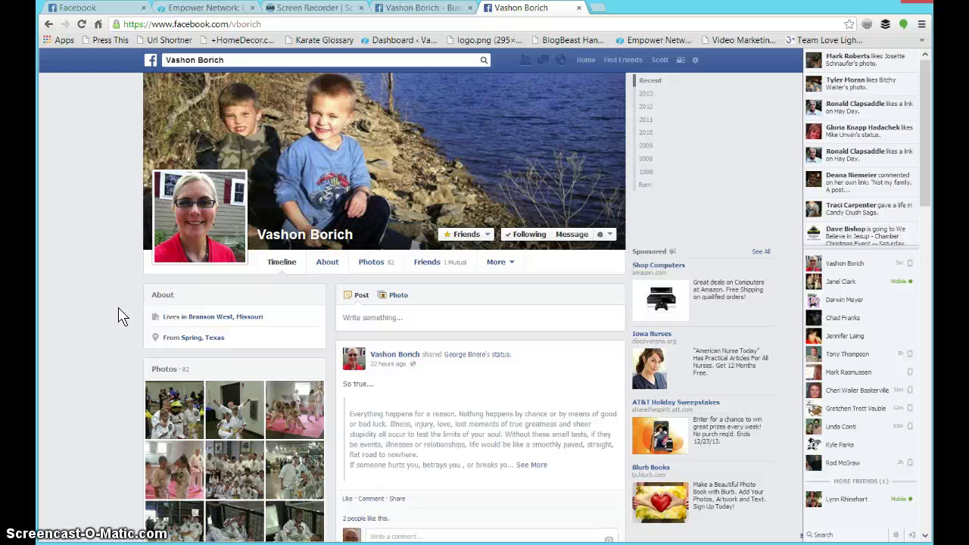
click(200, 235)
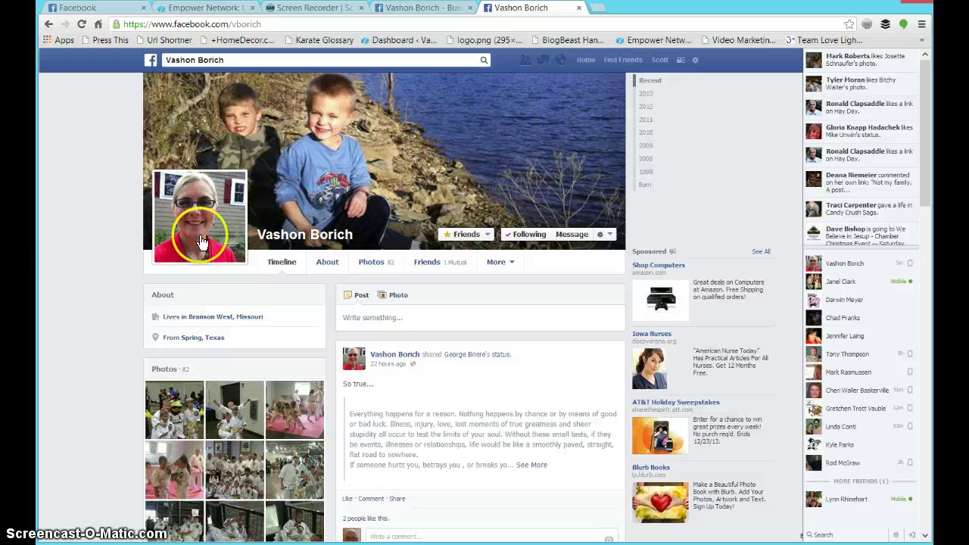
click(415, 10)
click(246, 136)
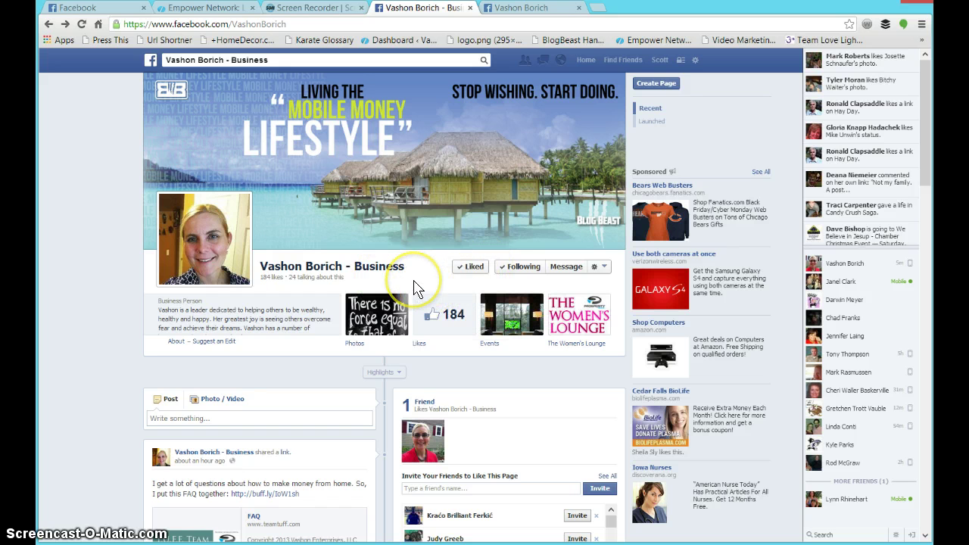
mouse_move(472, 275)
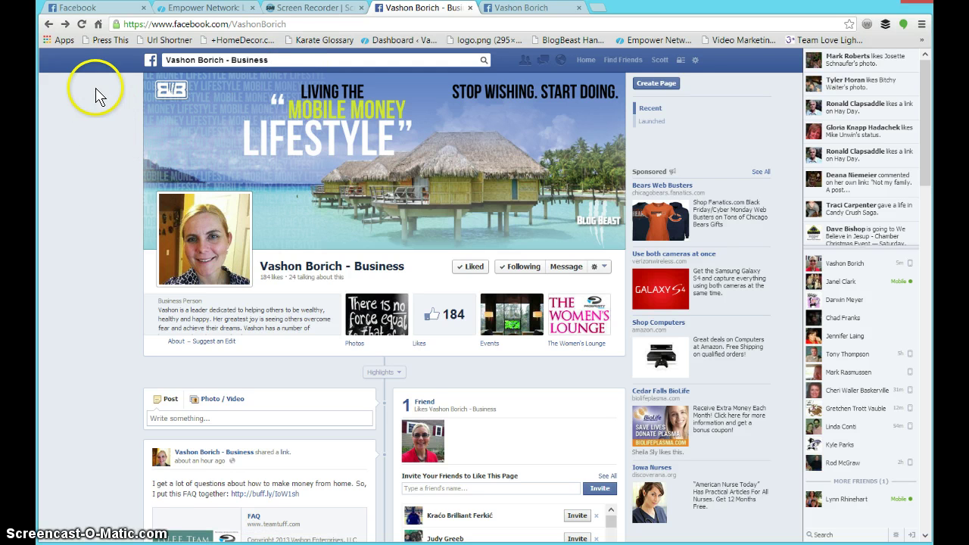
Step: Start creating a new page from the home feed, using the Artist, Band or Public Figure type
click(89, 11)
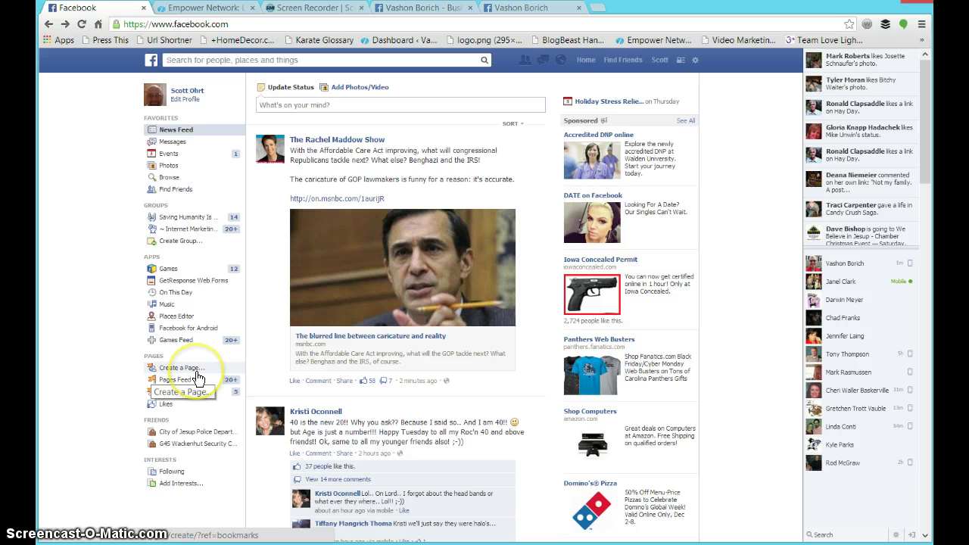
click(181, 368)
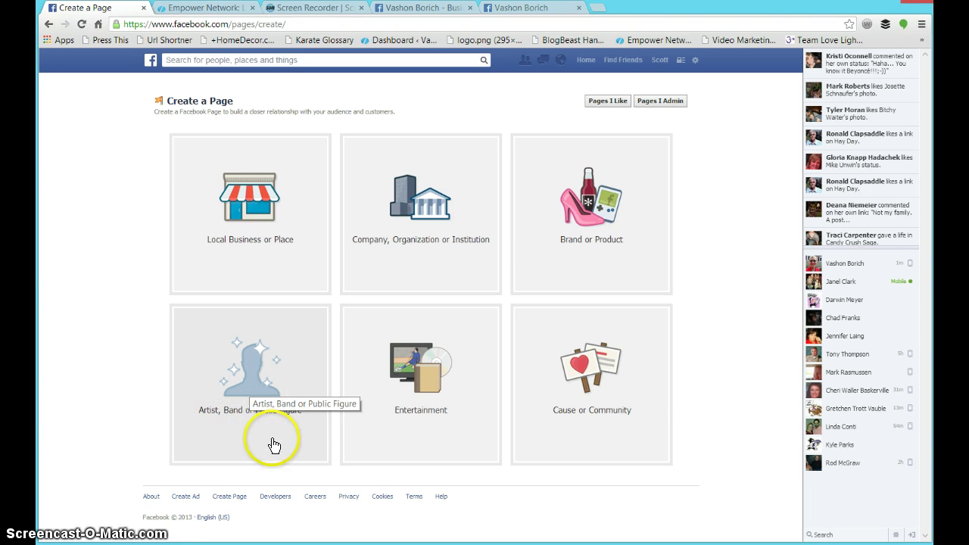
click(265, 369)
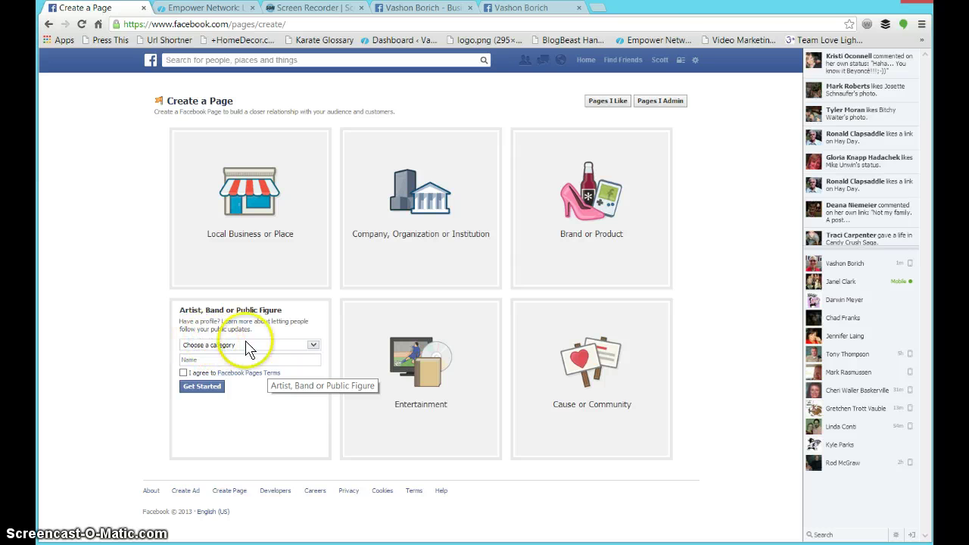
Step: Set the new page's category to Business Person
click(242, 359)
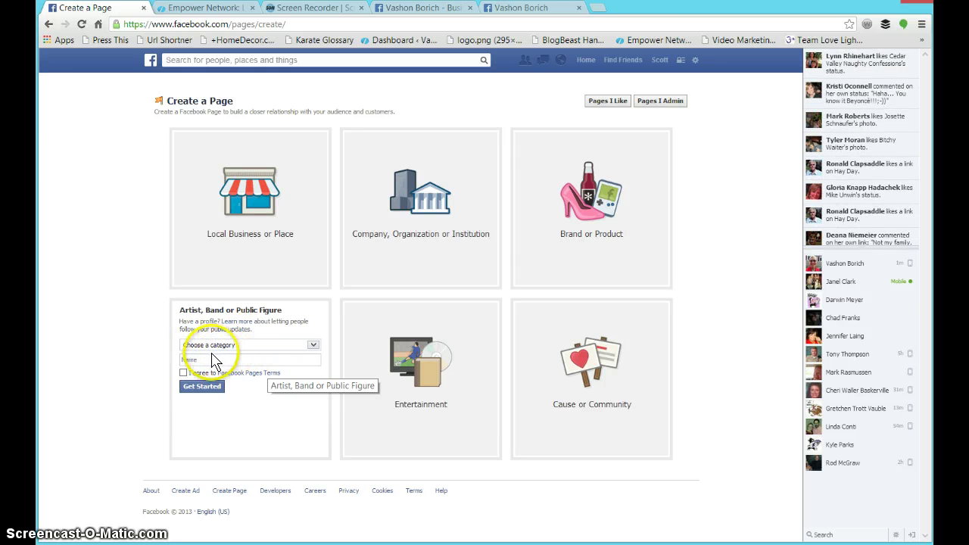
click(250, 345)
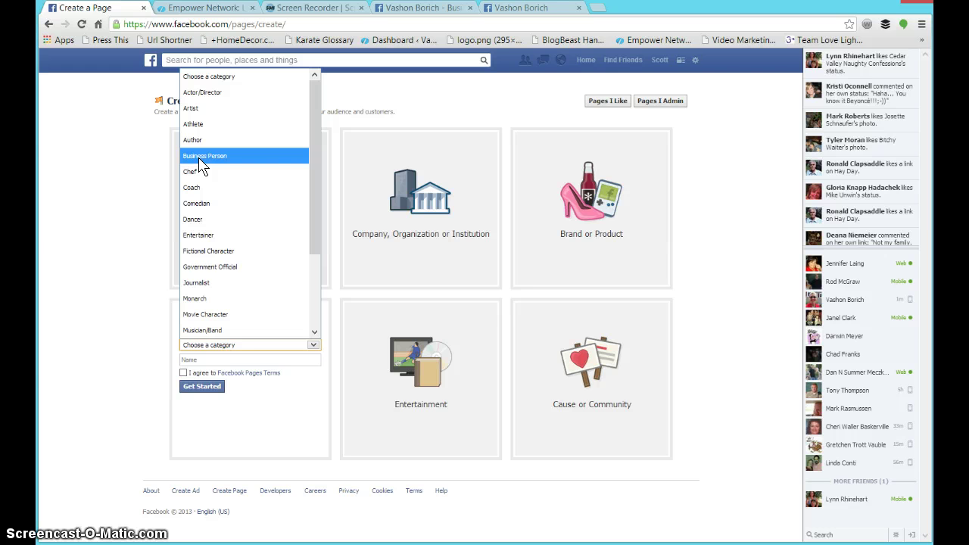
drag(315, 162, 308, 140)
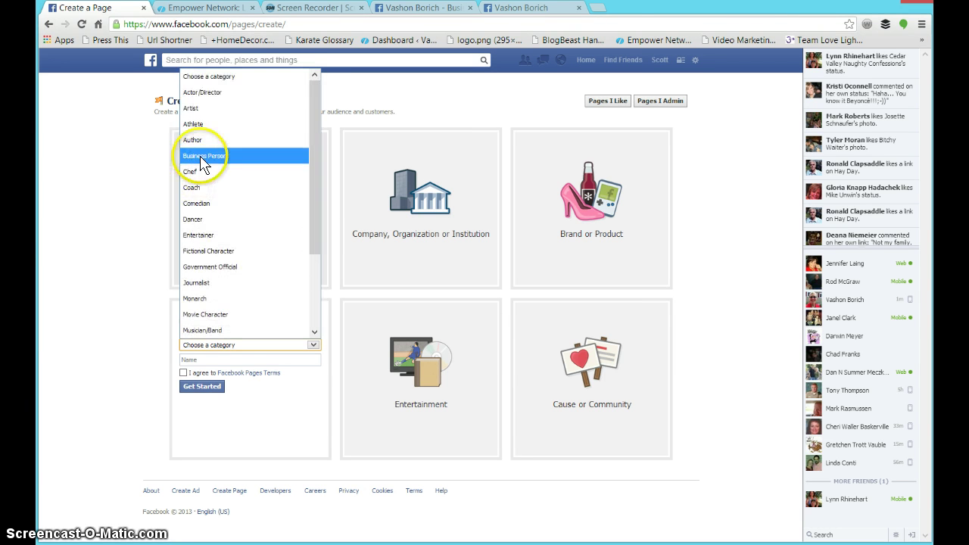
click(199, 156)
Step: Name the page with the owner's full name followed by "- Business"
click(200, 358)
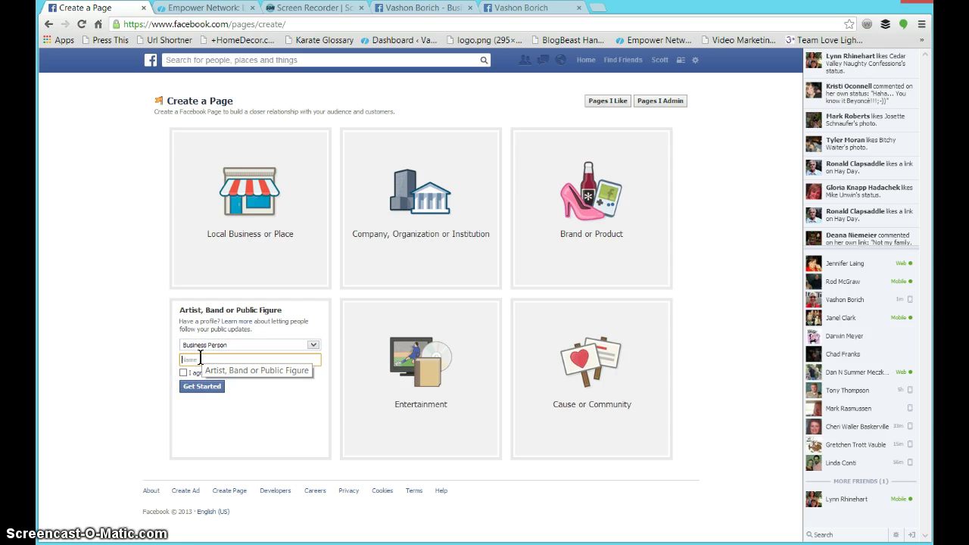
text(Sc)
text(ott)
text( Ch)
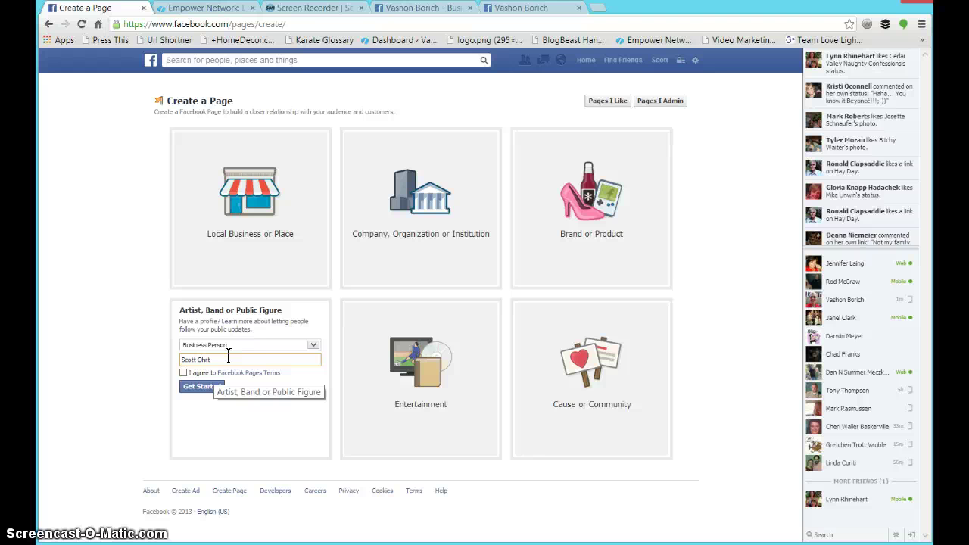
click(228, 358)
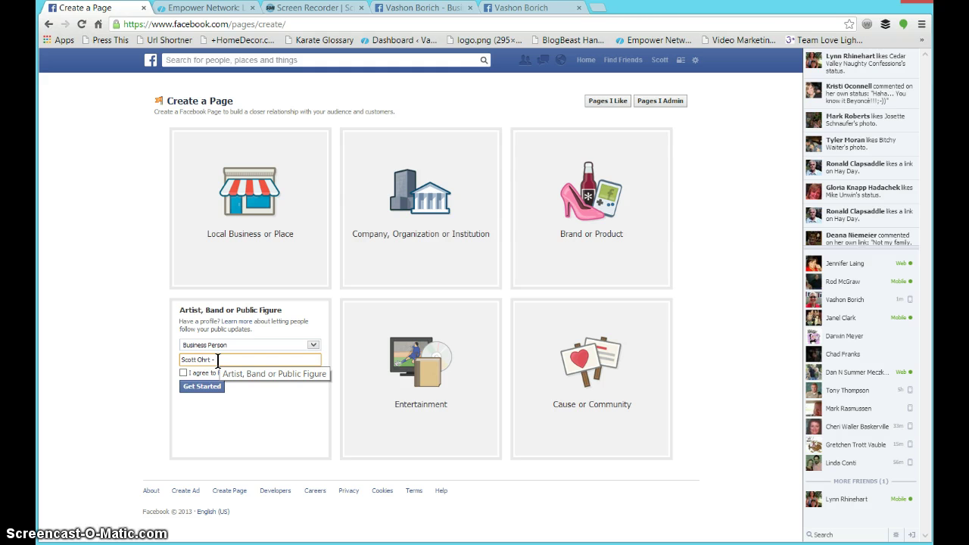
text(- Business)
click(245, 411)
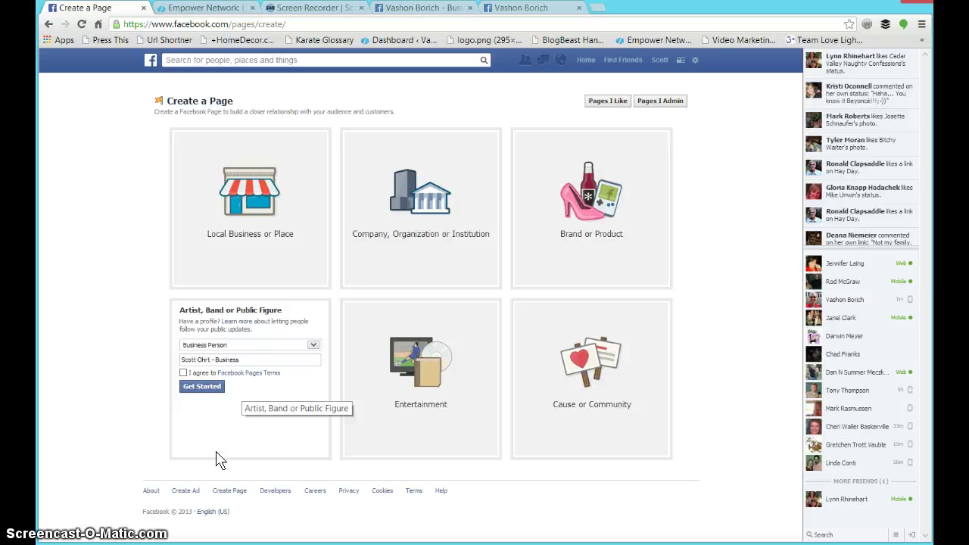
Step: Agree to the Facebook Pages Terms and create the page
click(186, 373)
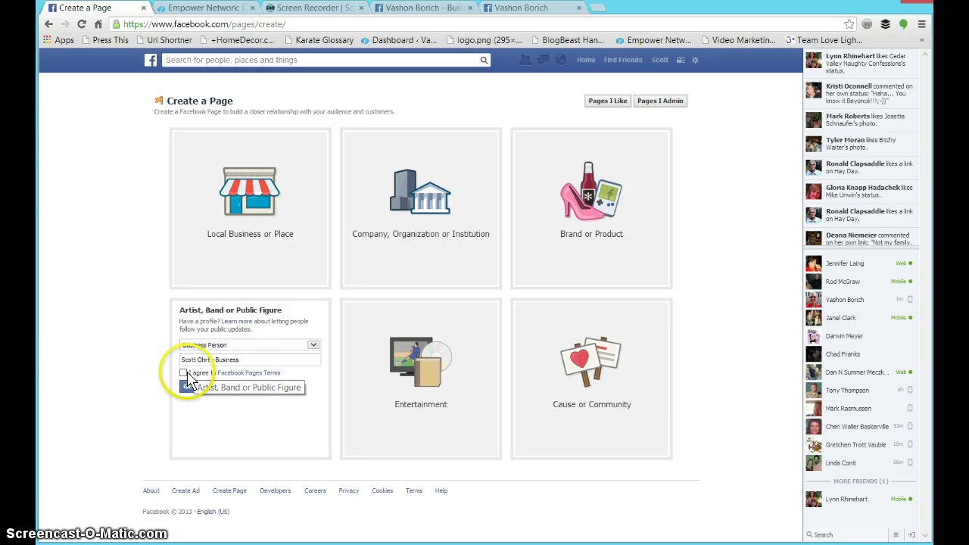
click(184, 373)
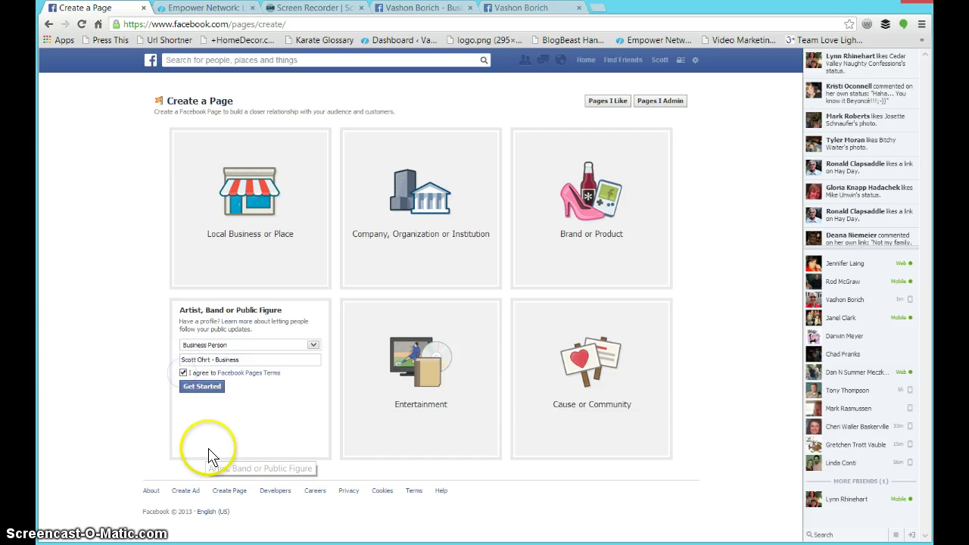
click(211, 390)
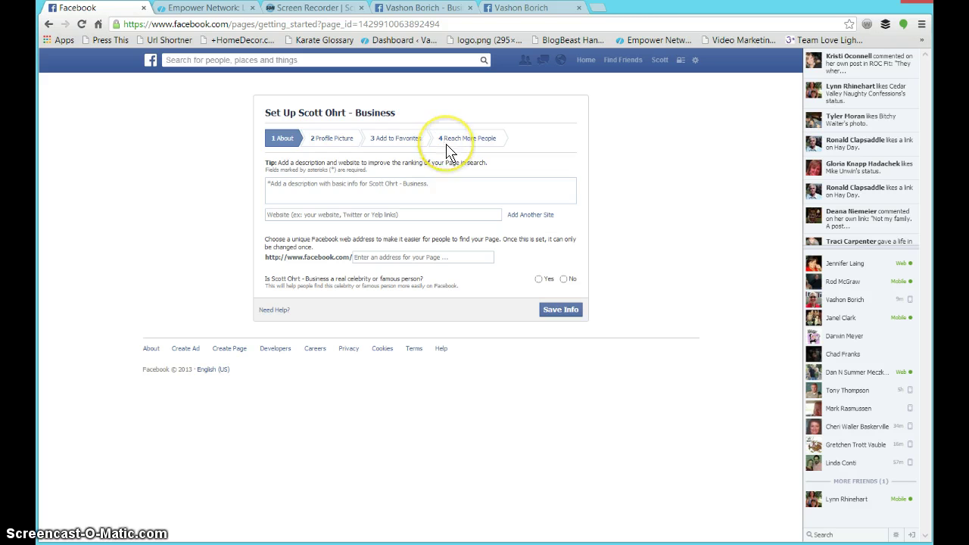
Step: Review the About description and website on the example business page
click(258, 158)
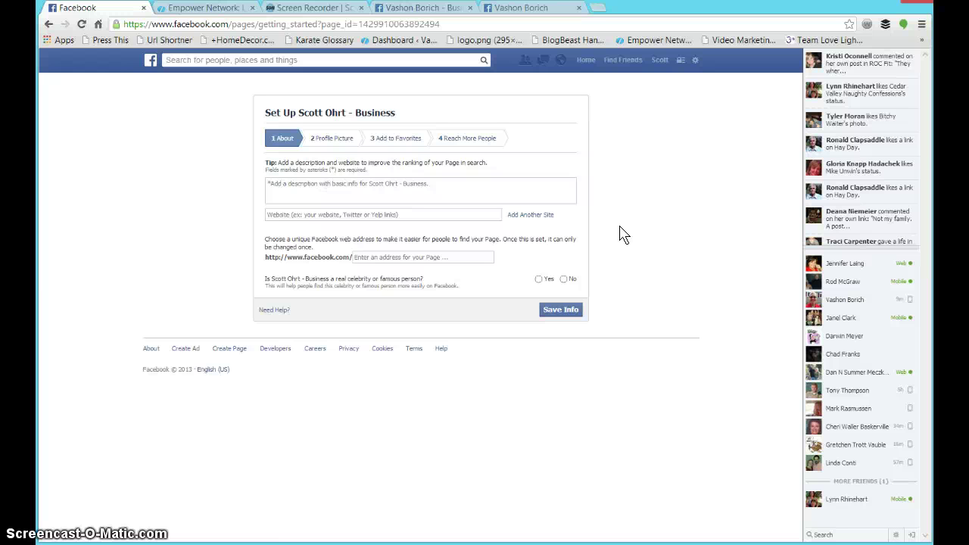
click(428, 8)
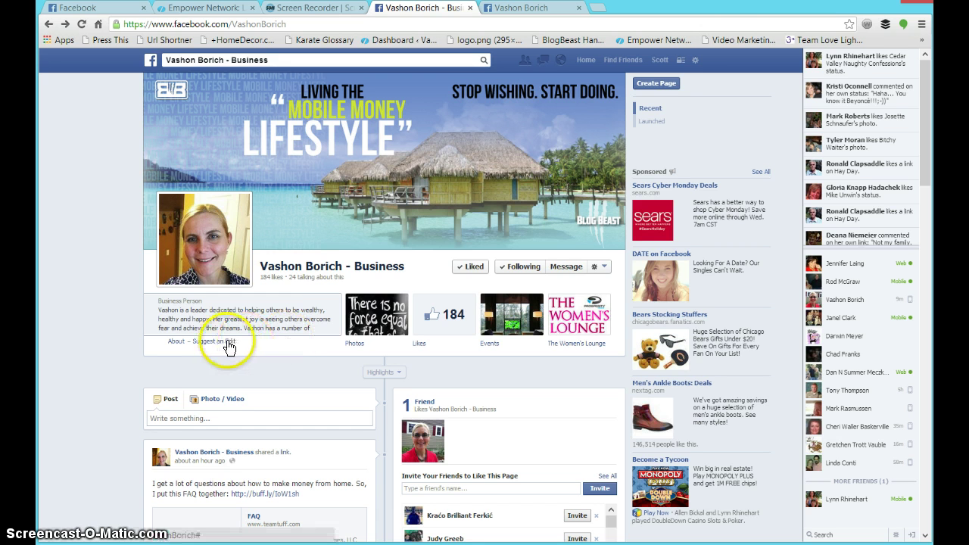
click(277, 329)
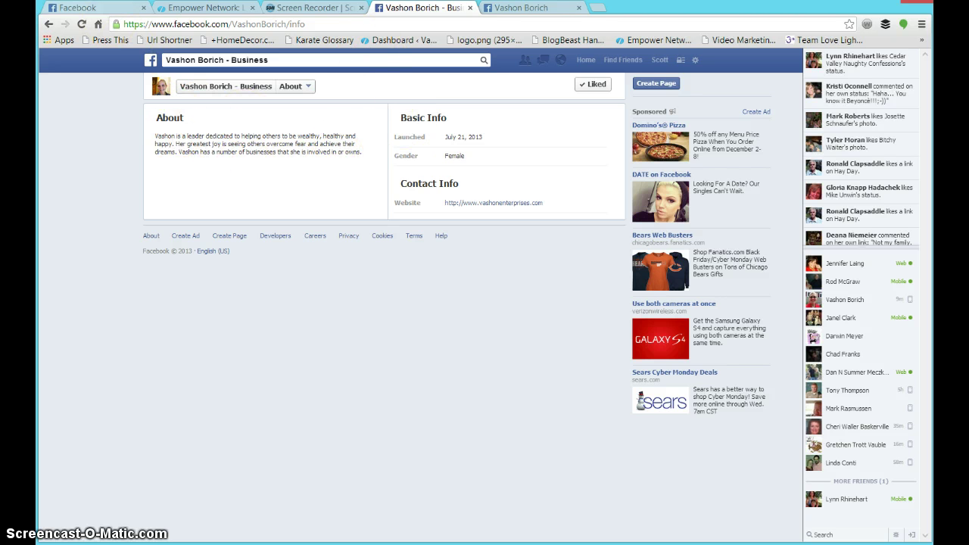
Step: Return to the new page's setup form and enter the owner's personal website address
click(80, 8)
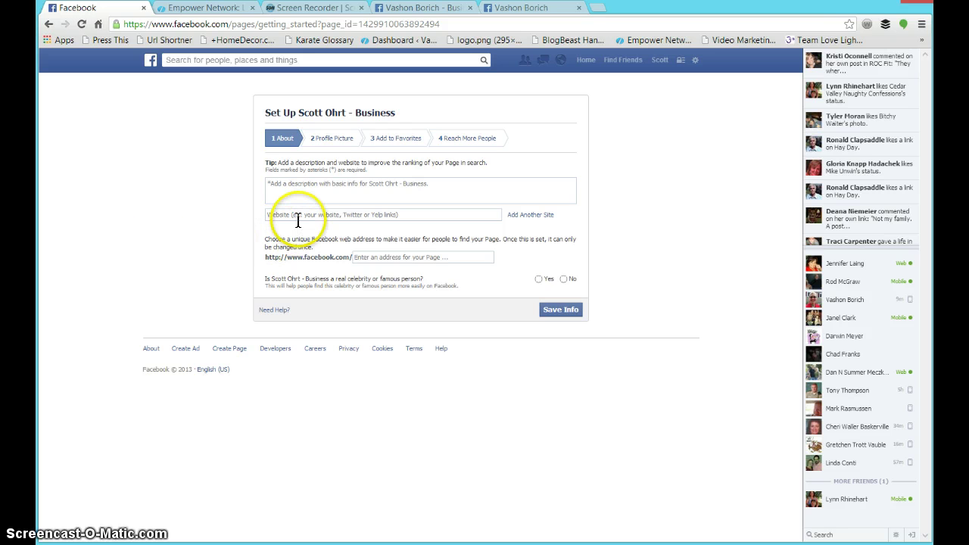
click(327, 218)
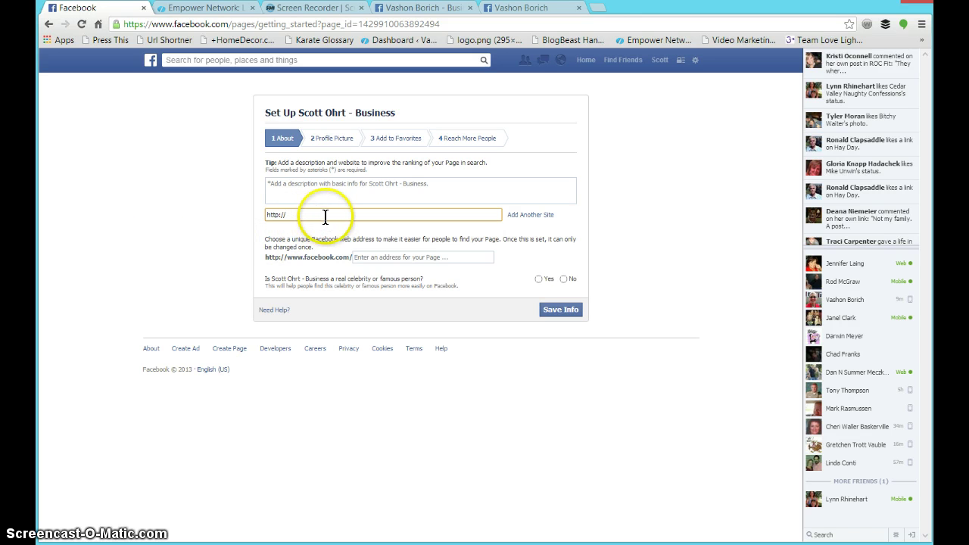
text(www.scottoh)
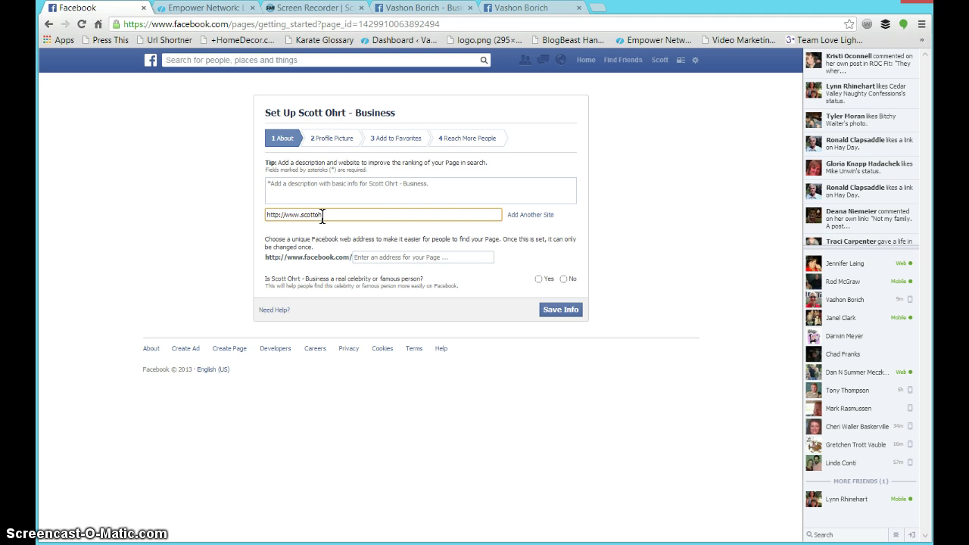
text(rt.com)
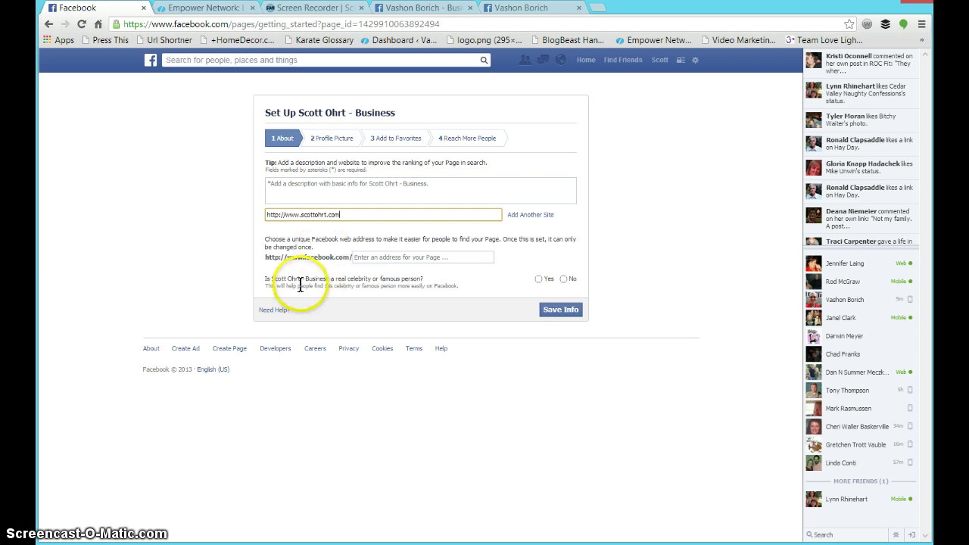
Step: Enter the owner's name as the page's Facebook address, answer No to the celebrity question, and try to save
click(354, 256)
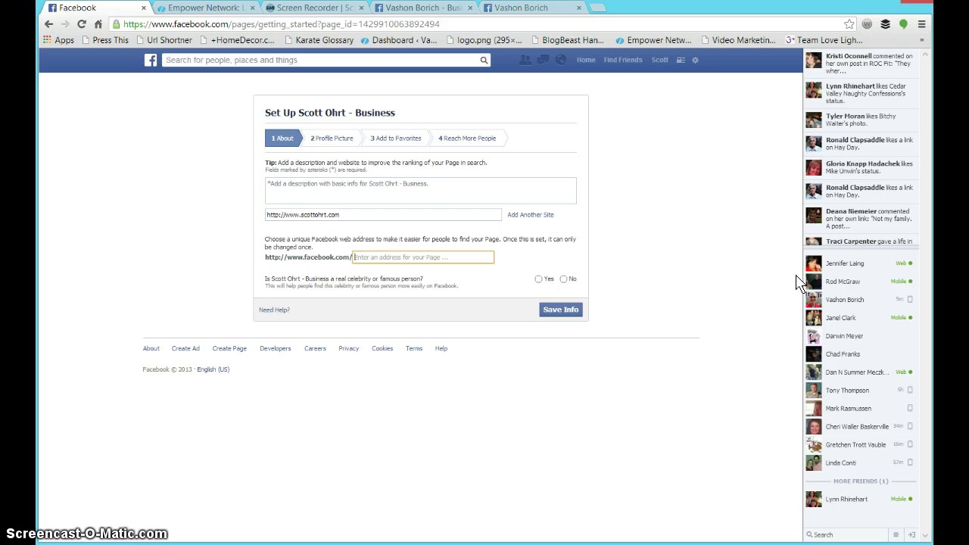
text(scottohrt)
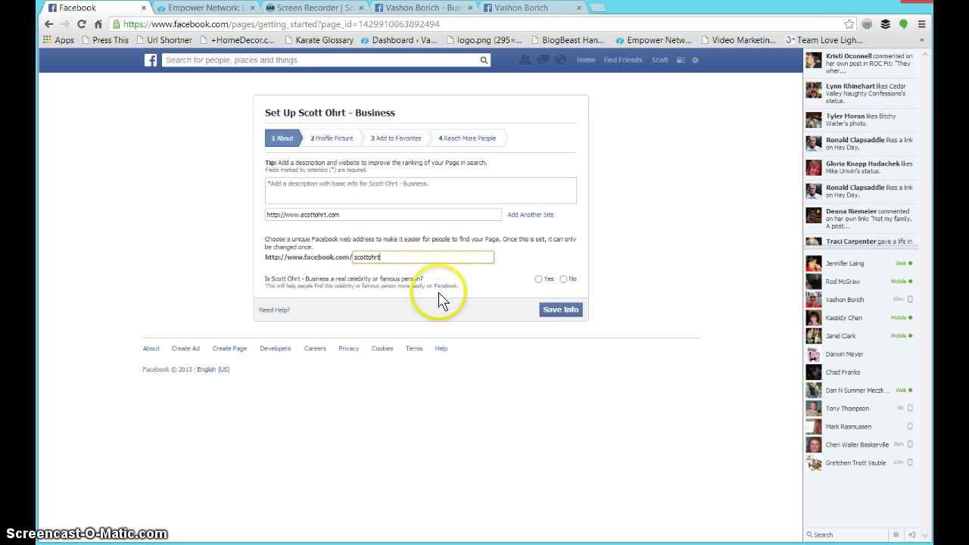
click(563, 279)
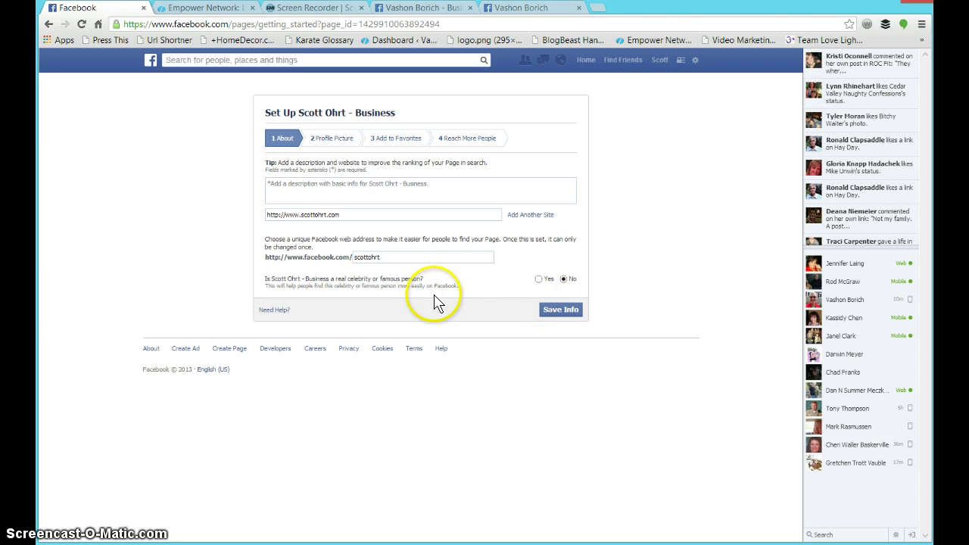
click(543, 311)
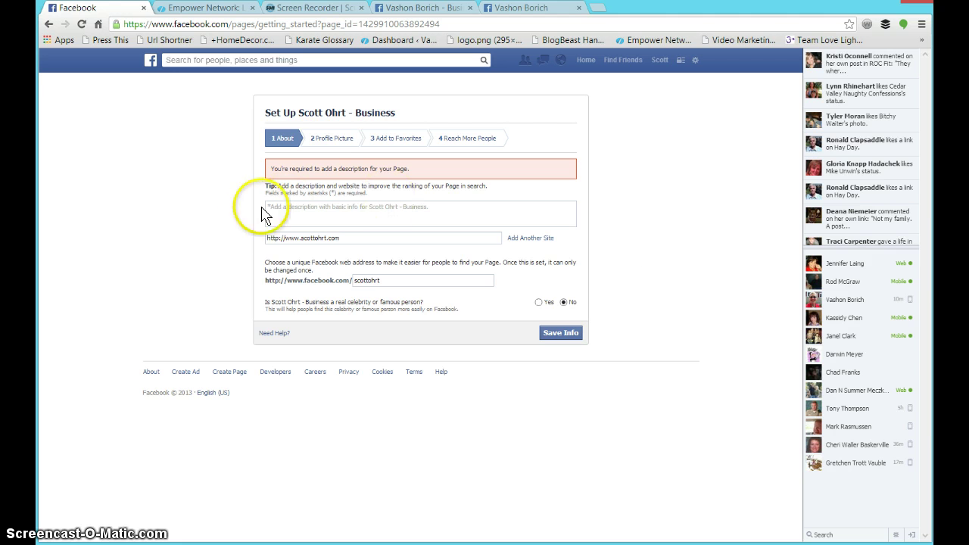
Step: Describe the owner as "an Internet Marketer that is excited about helping others with their online business." and try to save the info
click(287, 213)
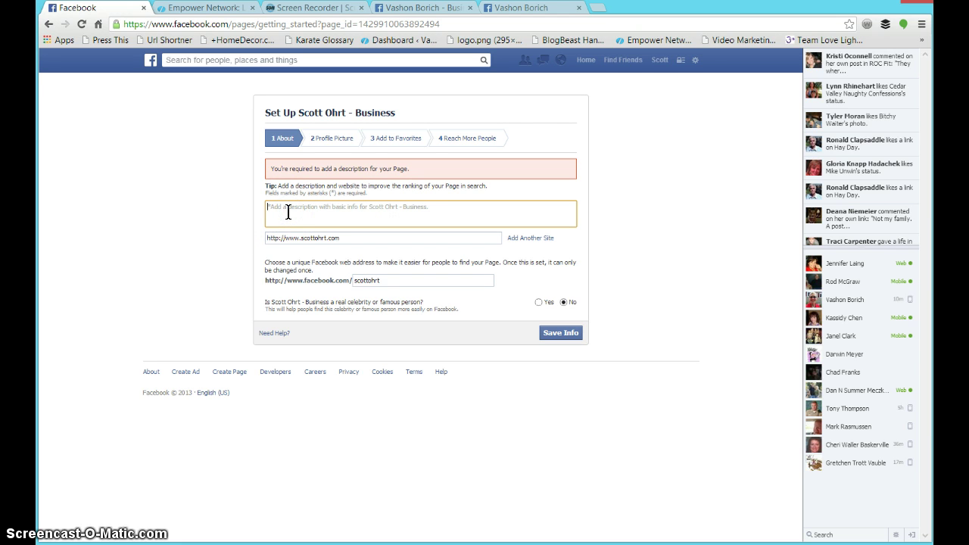
text(Scott Ohrt is an)
text(Internet Marketer that is excited about help)
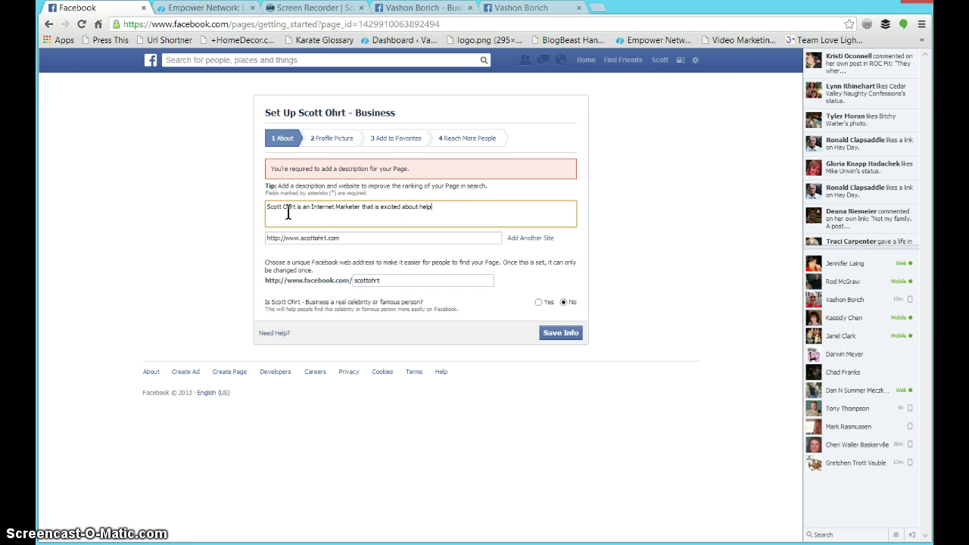
text(ing others with their online business.)
click(645, 236)
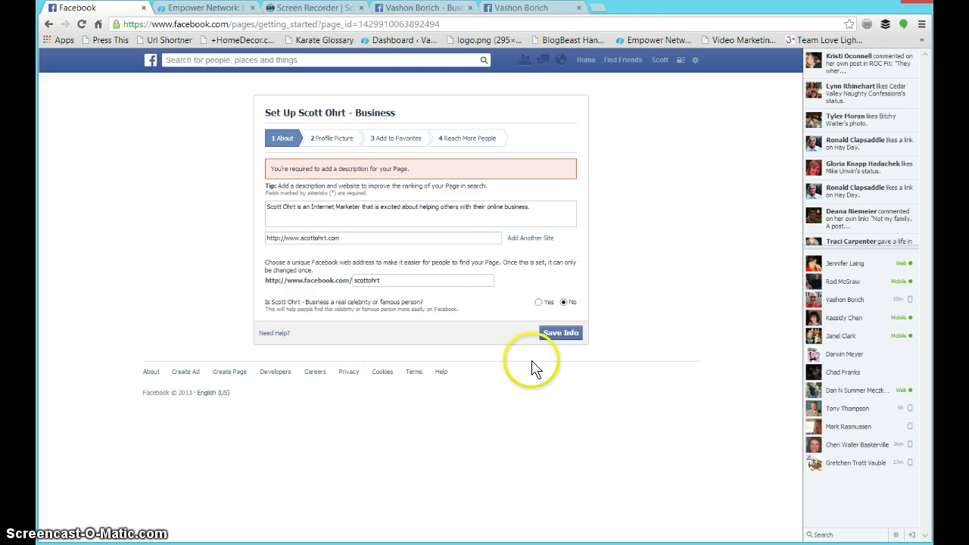
click(572, 342)
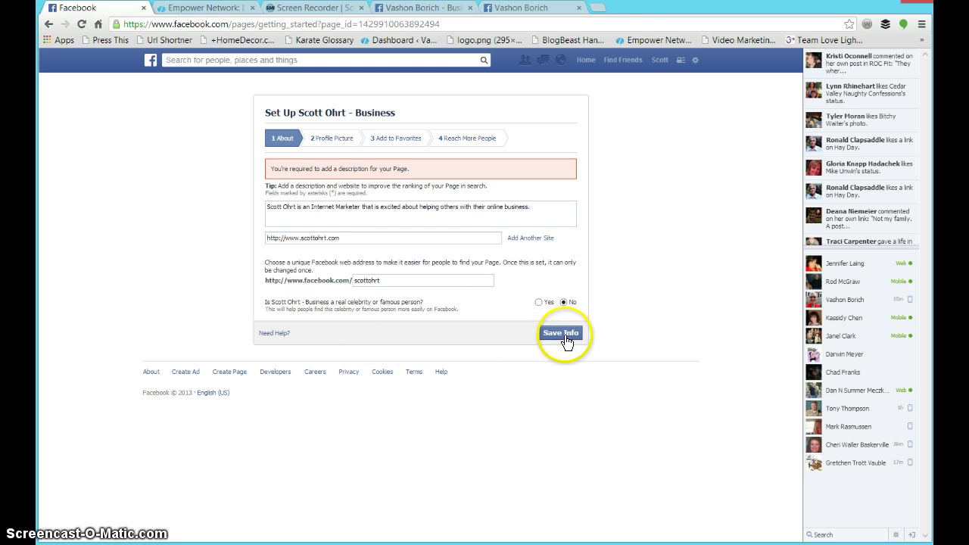
click(640, 311)
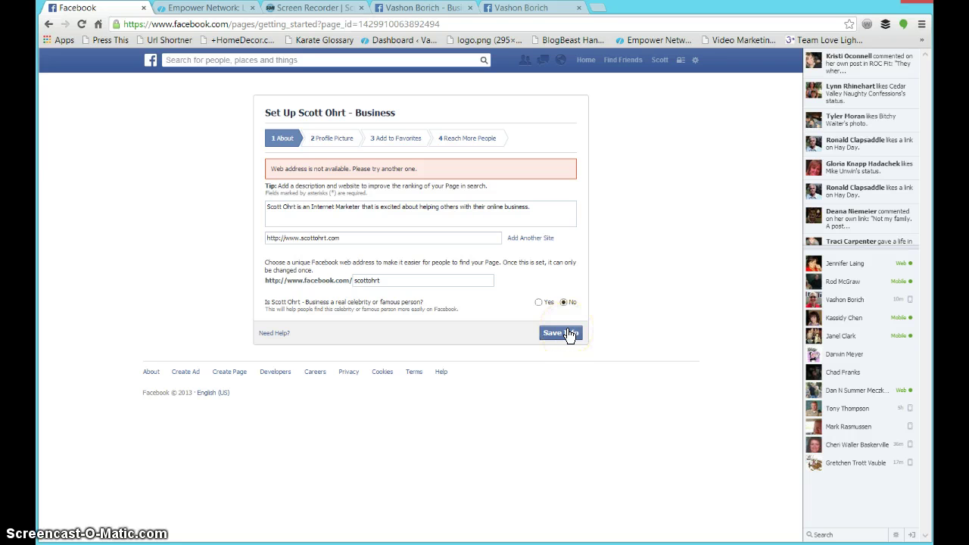
Step: Change the page's Facebook address to the owner's full name followed by "online"
click(383, 281)
drag(388, 281, 354, 280)
click(395, 281)
text(_bus)
text(ne)
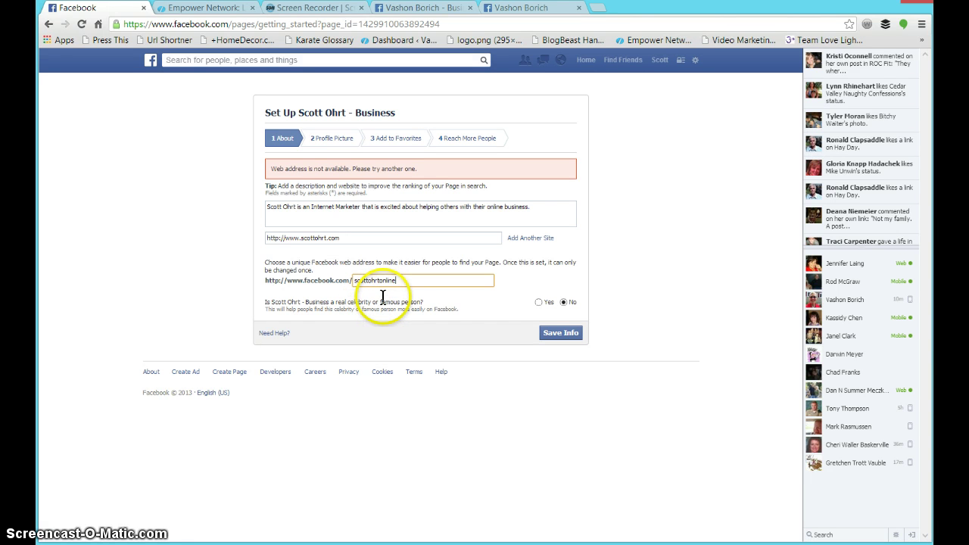
Step: Shorten the page's Facebook address to the owner's first name followed by "online" and try to save the info
click(379, 280)
key(BackSpace)
key(BackSpace)
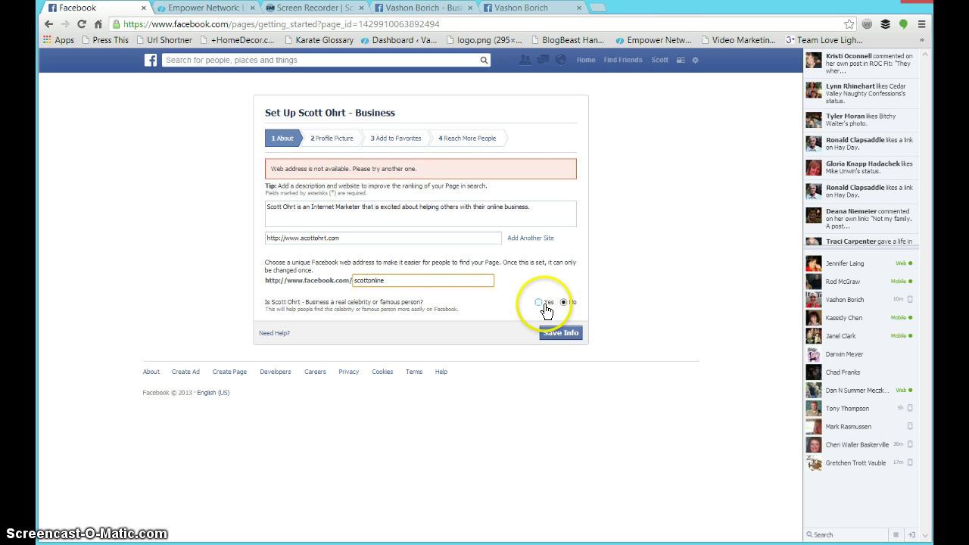
click(502, 290)
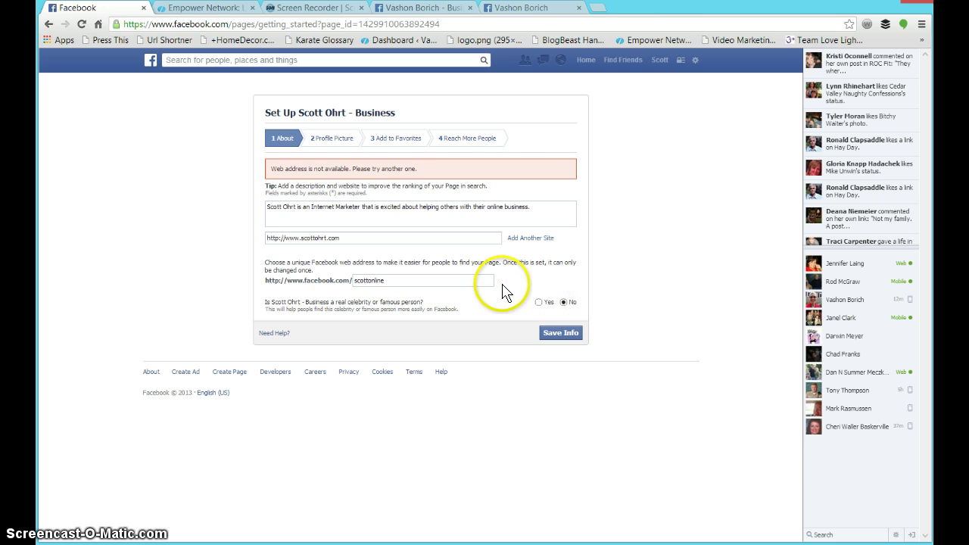
click(566, 337)
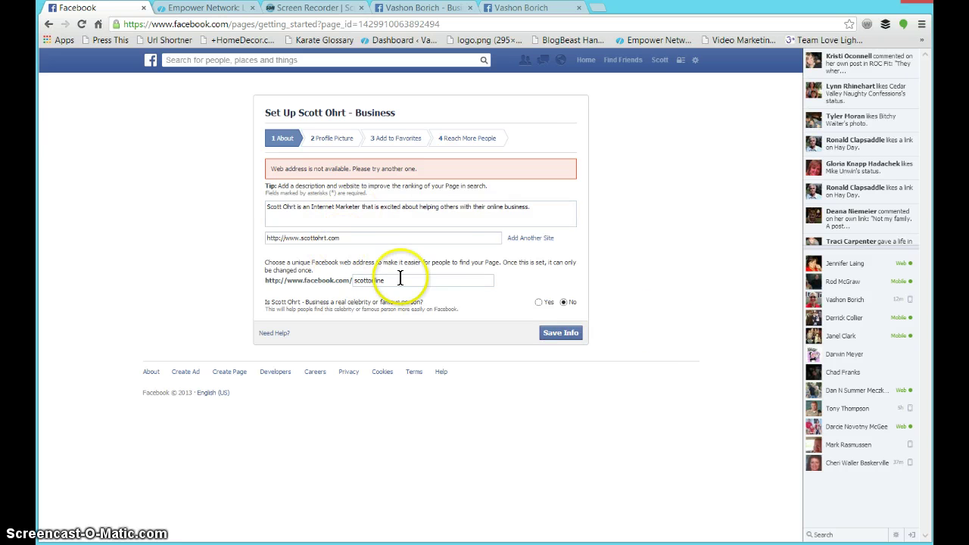
click(369, 280)
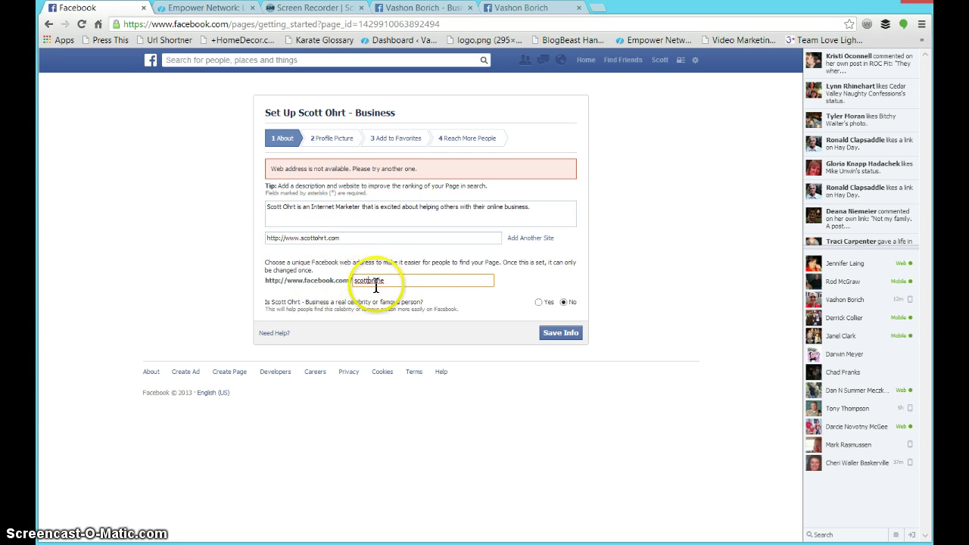
click(563, 334)
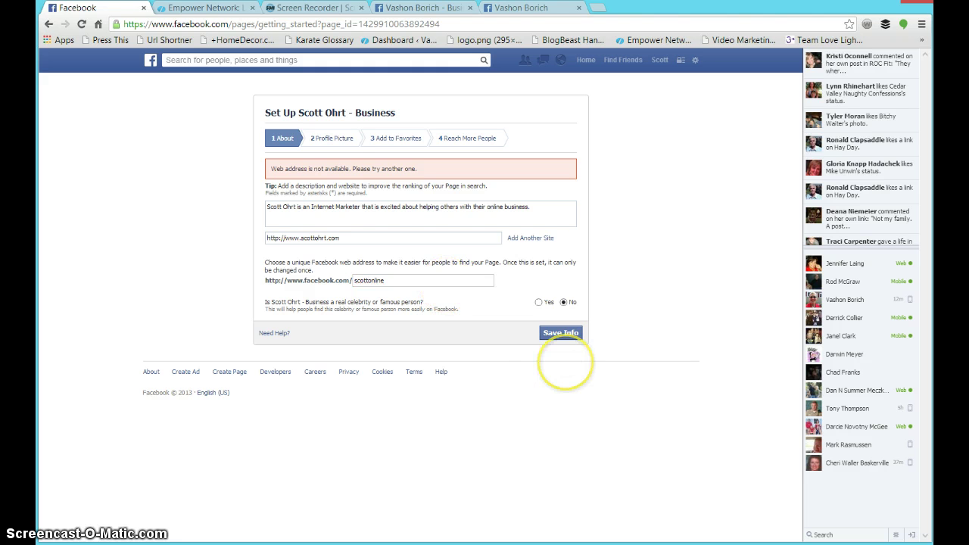
Step: Put the owner's last name back into the Facebook address before "online" and save the page info
click(368, 281)
text(h)
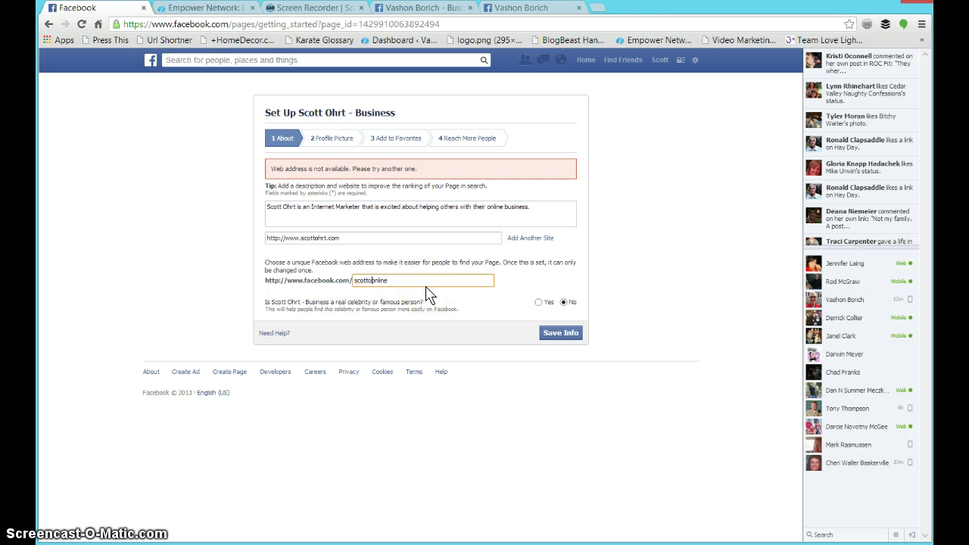
text(rt)
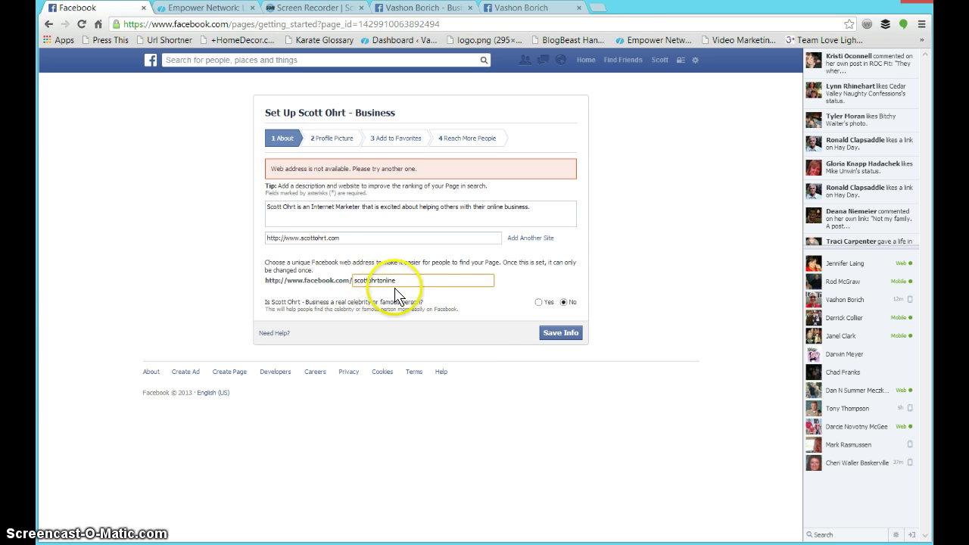
click(566, 334)
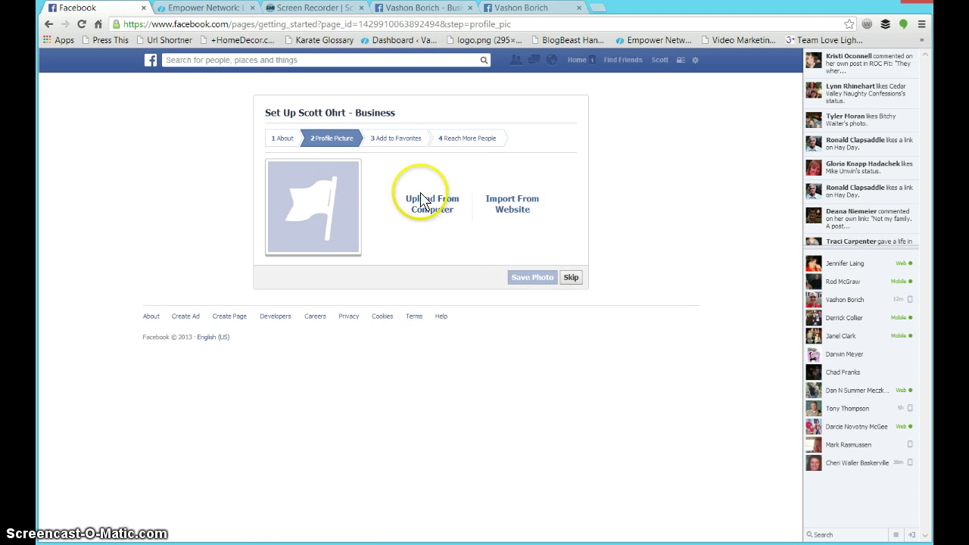
Step: Skip the profile picture, favorites and payment method stages to finish the page setup
click(575, 281)
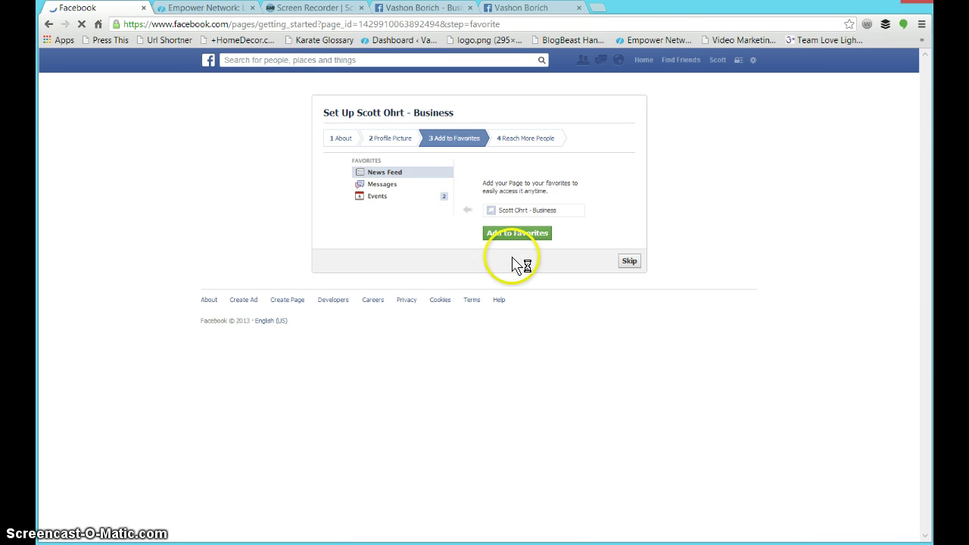
click(572, 263)
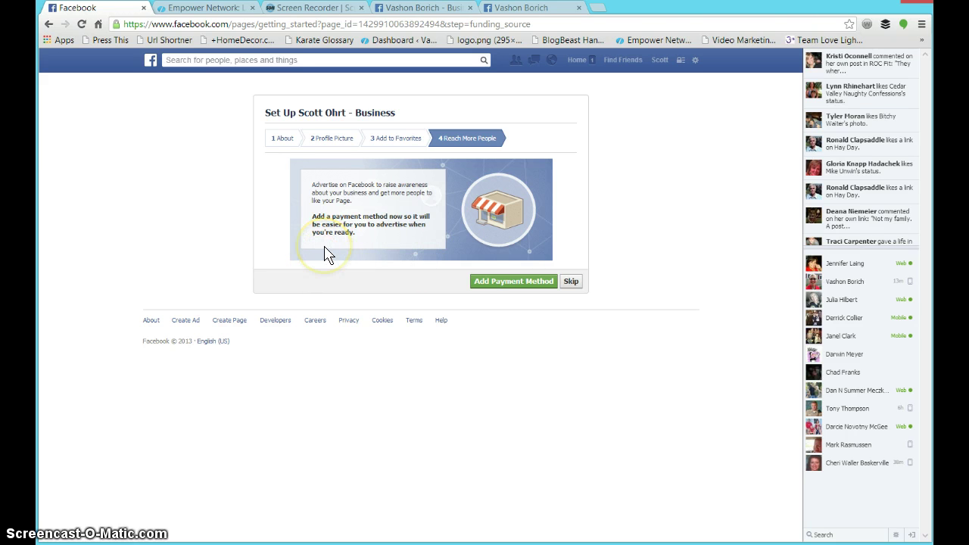
click(572, 281)
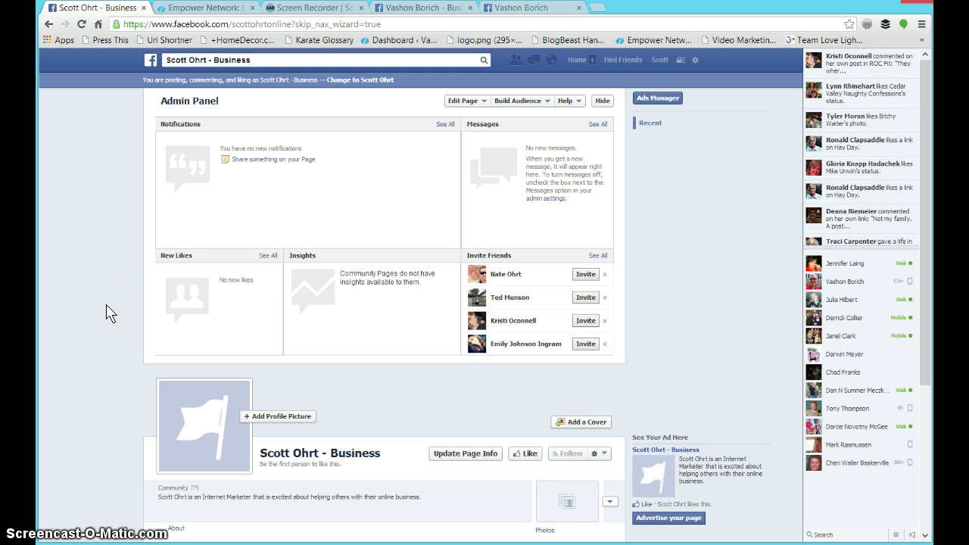
Step: Look over the new business page, from the admin panel to the description, status box and friend invitations
scroll(106, 314, down, 3)
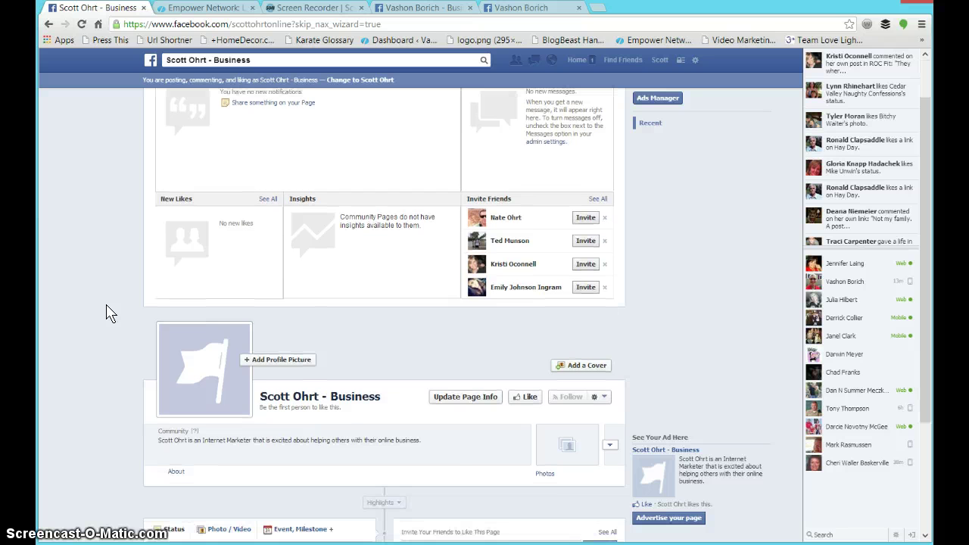
click(310, 377)
click(389, 376)
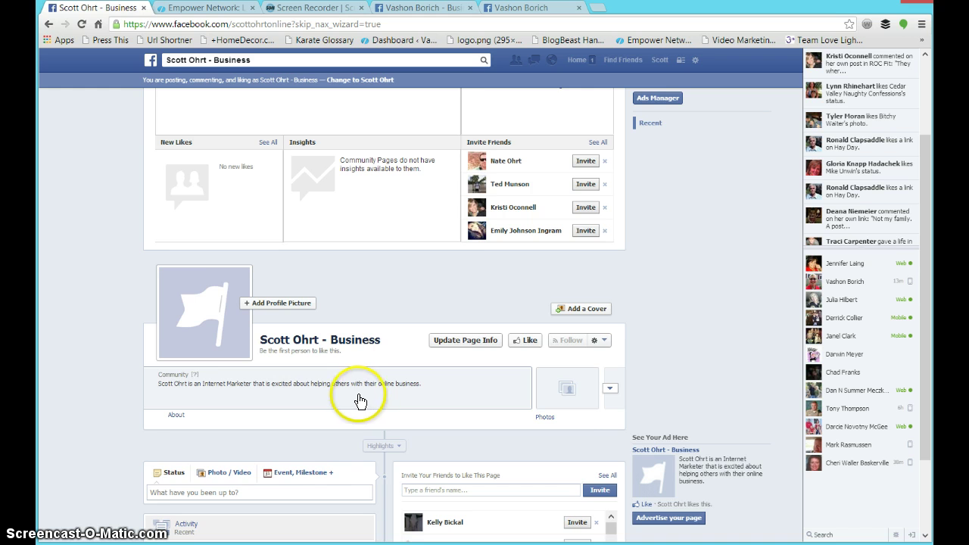
scroll(359, 401, down, 1)
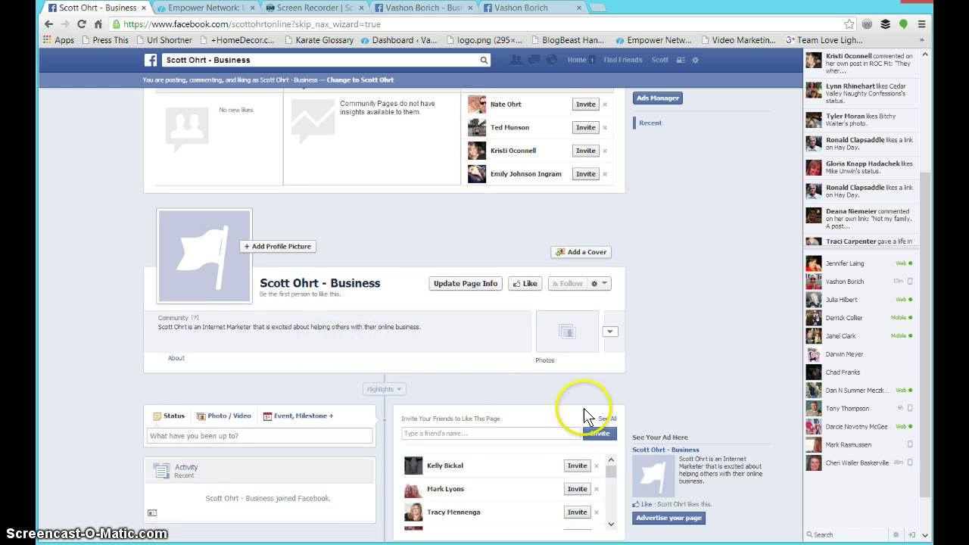
scroll(299, 471, down, 1)
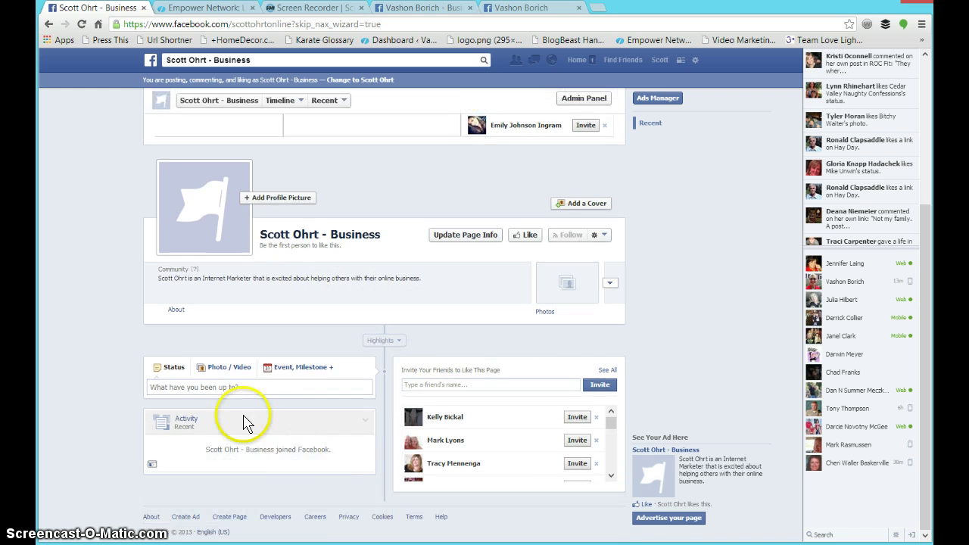
click(346, 499)
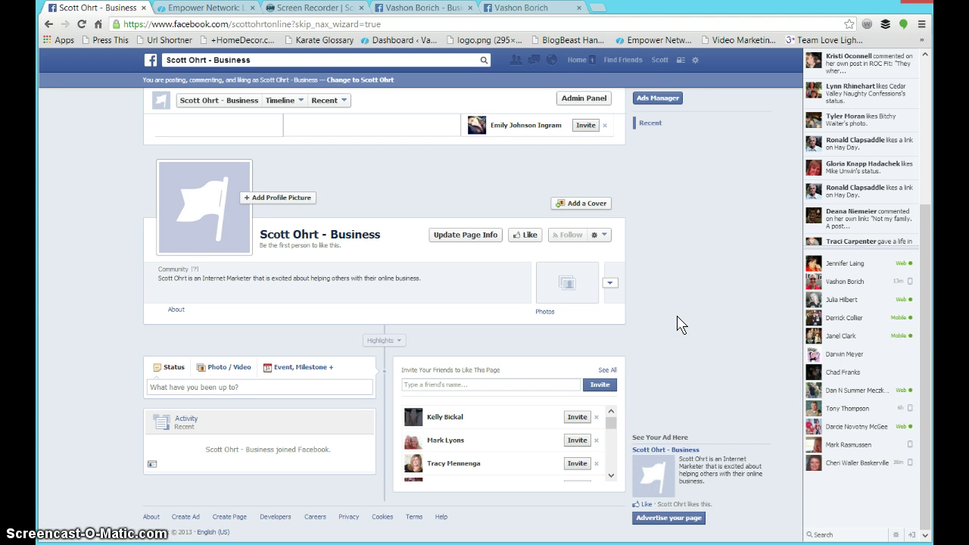
scroll(678, 324, up, 2)
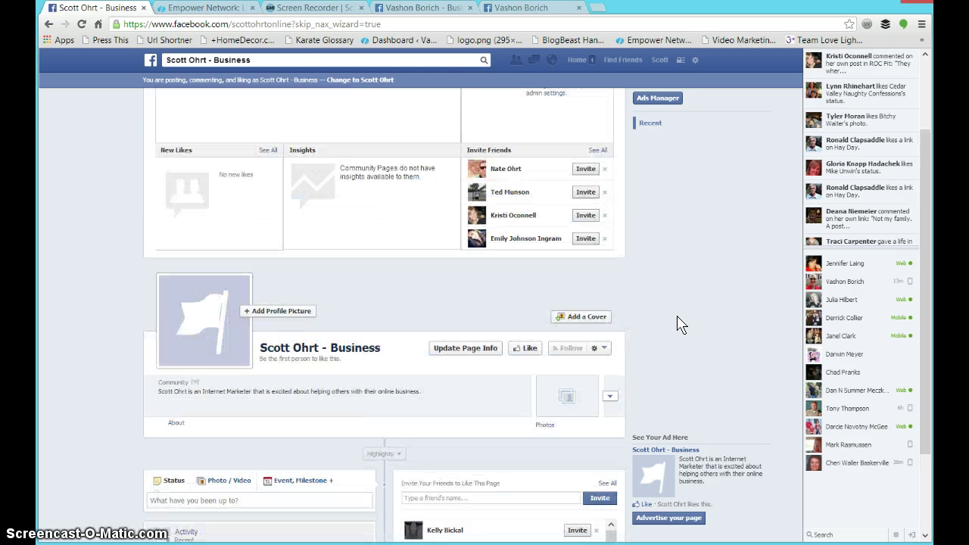
scroll(678, 324, up, 2)
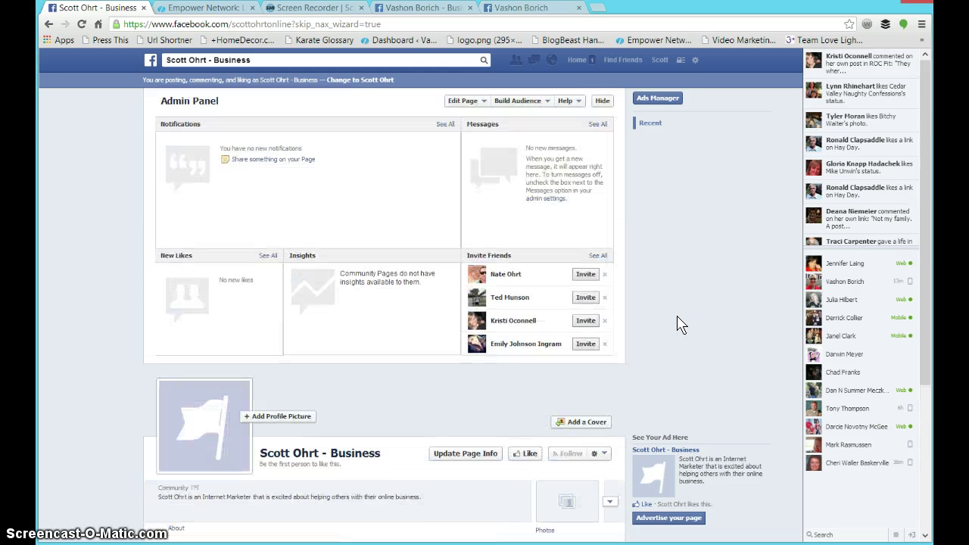